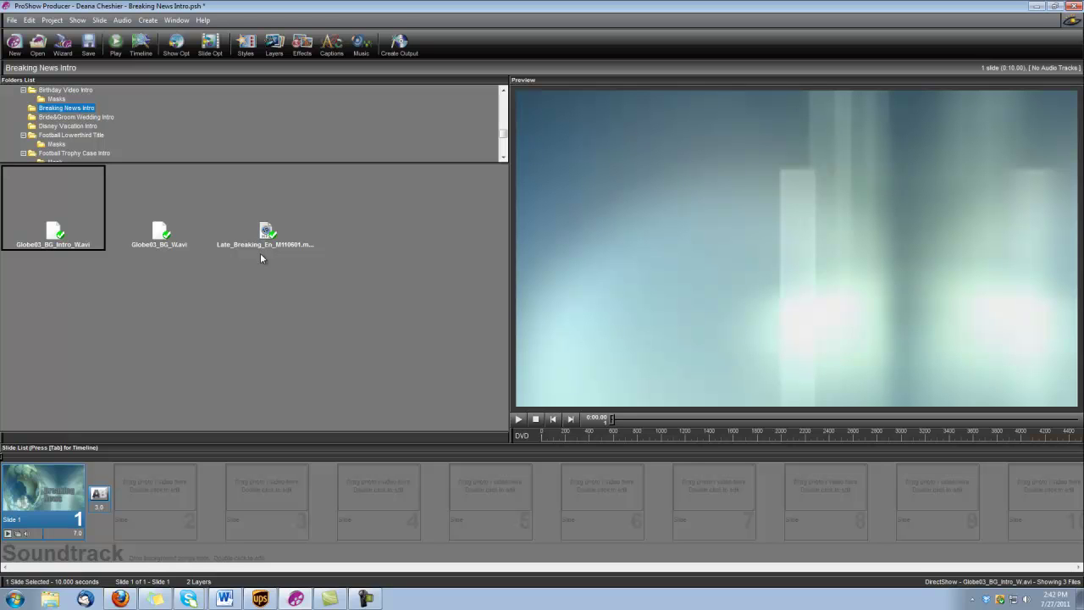
# Step: Cut Slide 1 and build a new 7-second slide from Globe03_BG_Intro_W.avi
pyautogui.rightClick(51, 490)
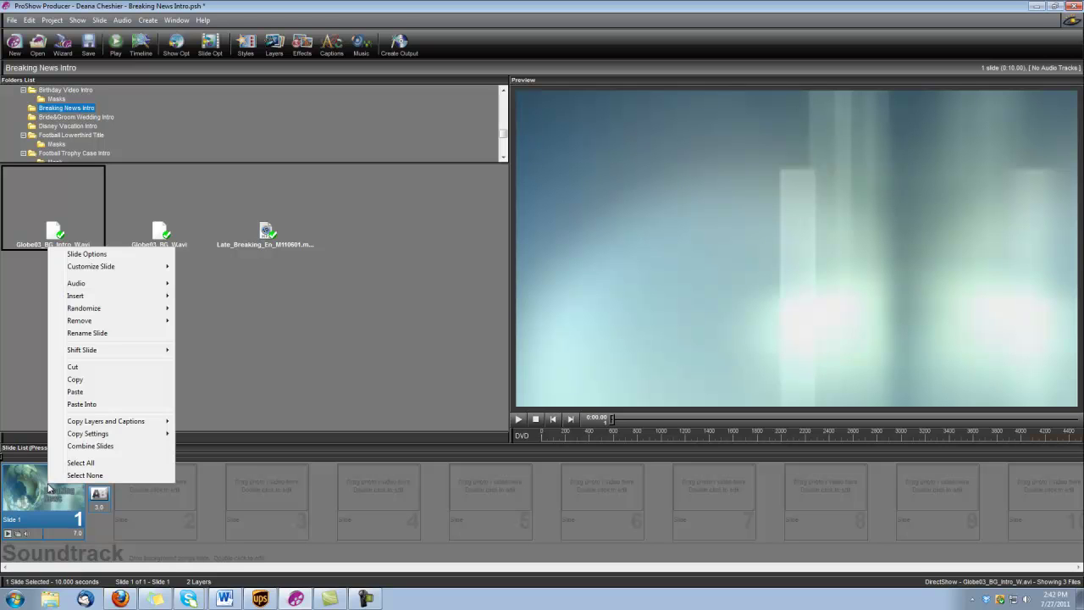
pyautogui.click(78, 369)
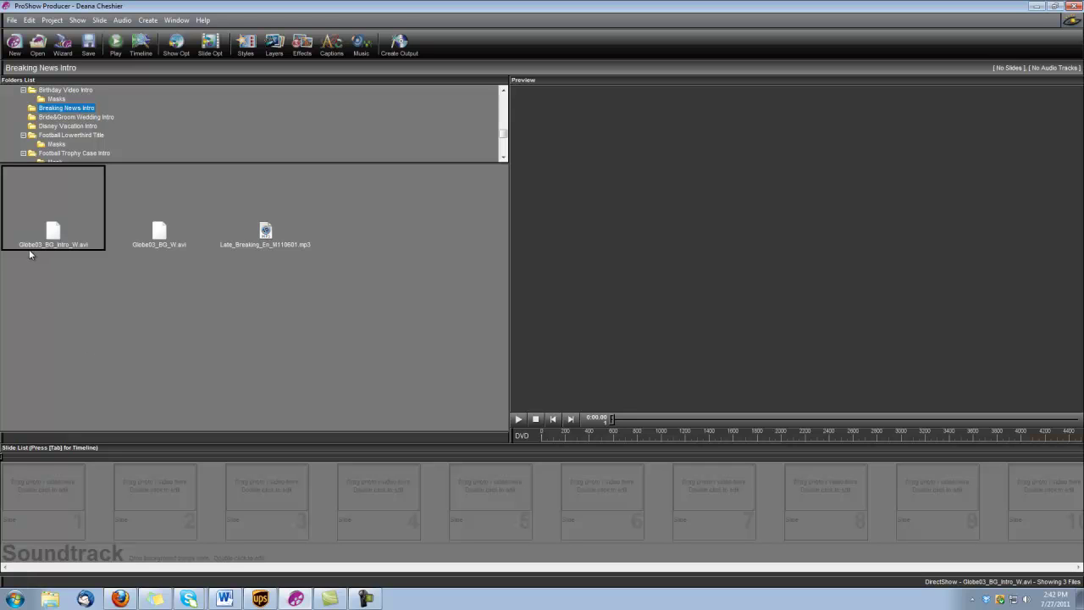
pyautogui.moveTo(56, 237); pyautogui.dragTo(37, 493)
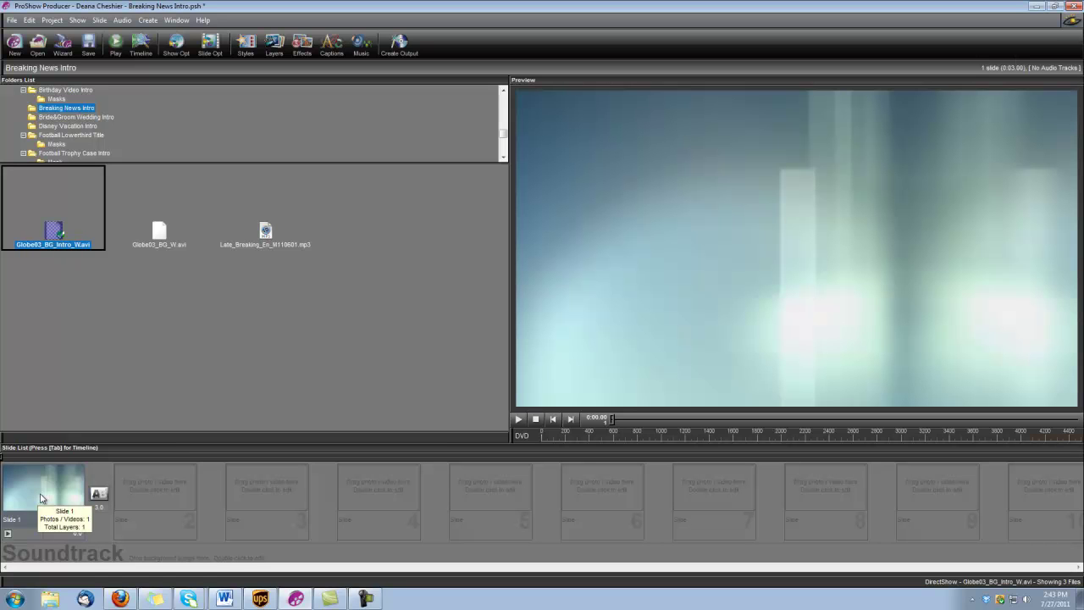
pyautogui.click(75, 534)
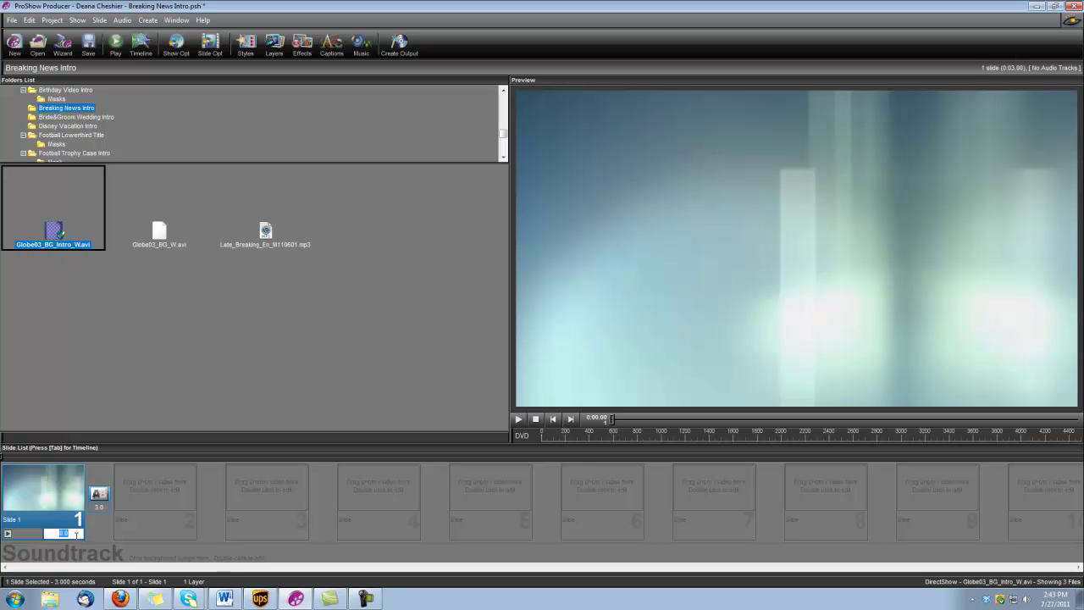
pyautogui.press('Return')
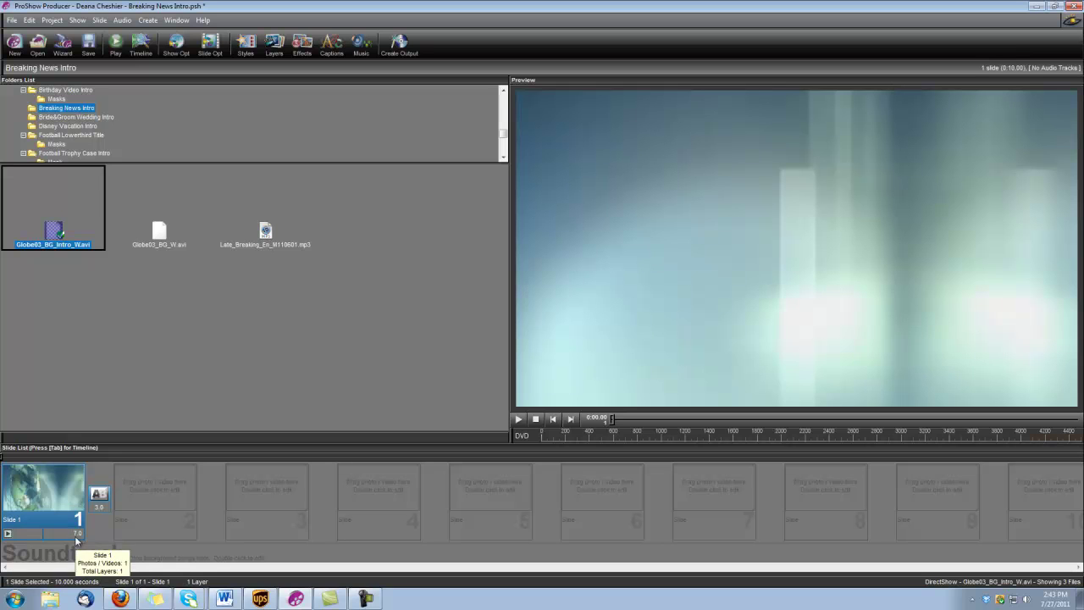
# Step: Add Globe03_BG_W.avi as a second video layer above Globe03_BG_Intro_W in Slide Options
pyautogui.doubleClick(50, 479)
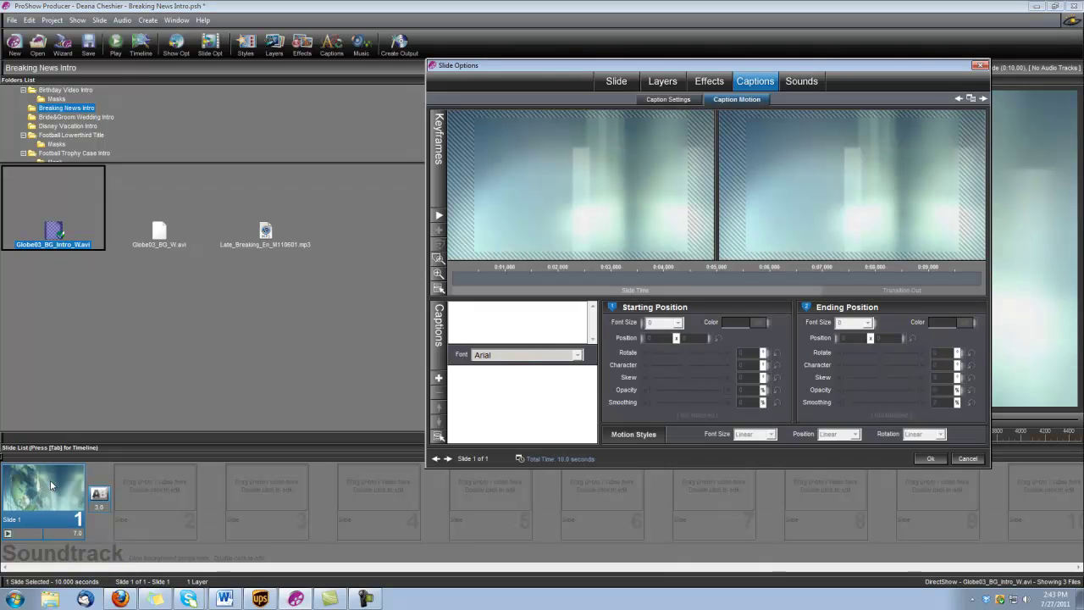
pyautogui.click(666, 85)
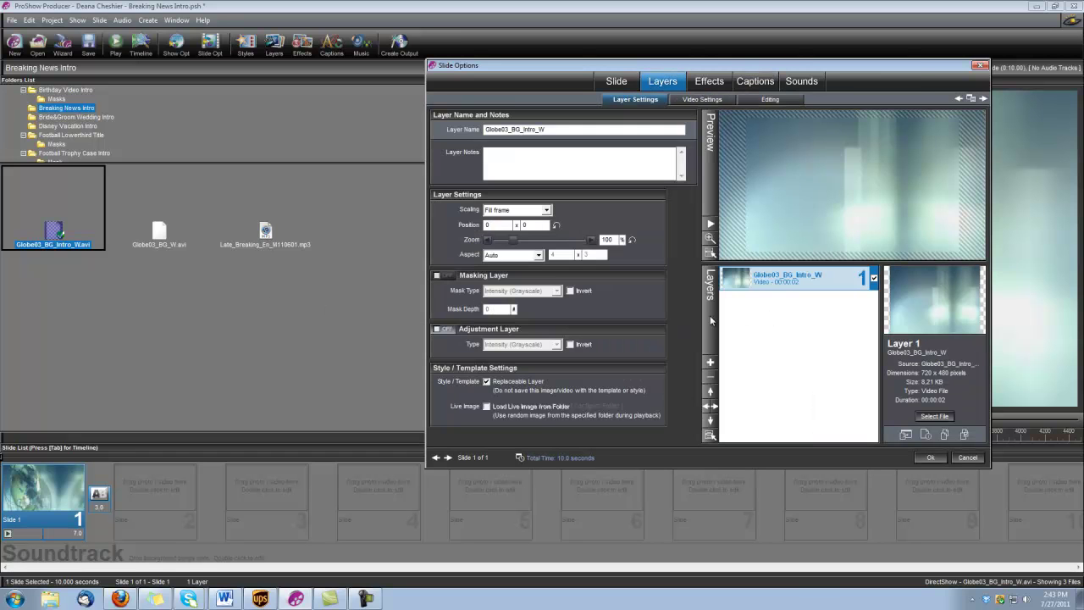
pyautogui.click(710, 362)
pyautogui.click(742, 382)
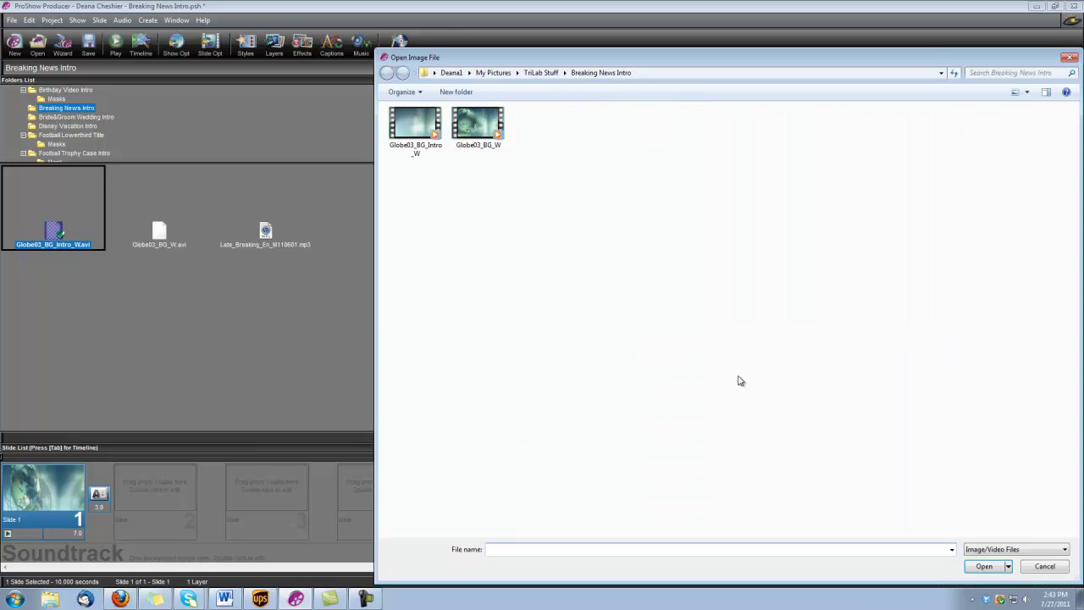
pyautogui.click(481, 146)
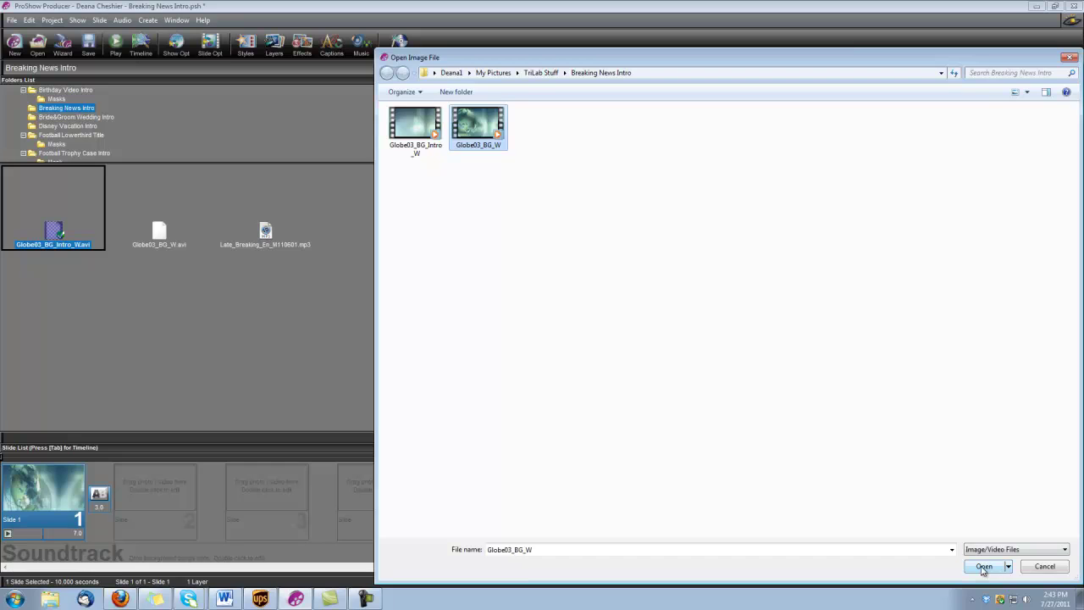
pyautogui.click(1006, 566)
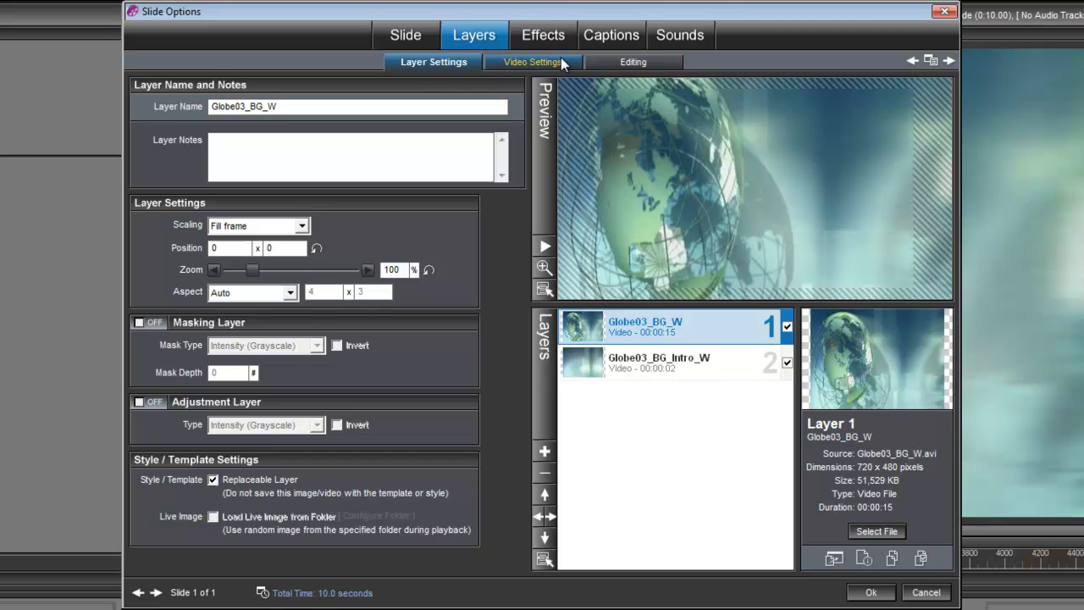
# Step: Set the Globe03_BG_W layer's first motion keyframe to 2 seconds and scrub the timeline to check
pyautogui.click(549, 33)
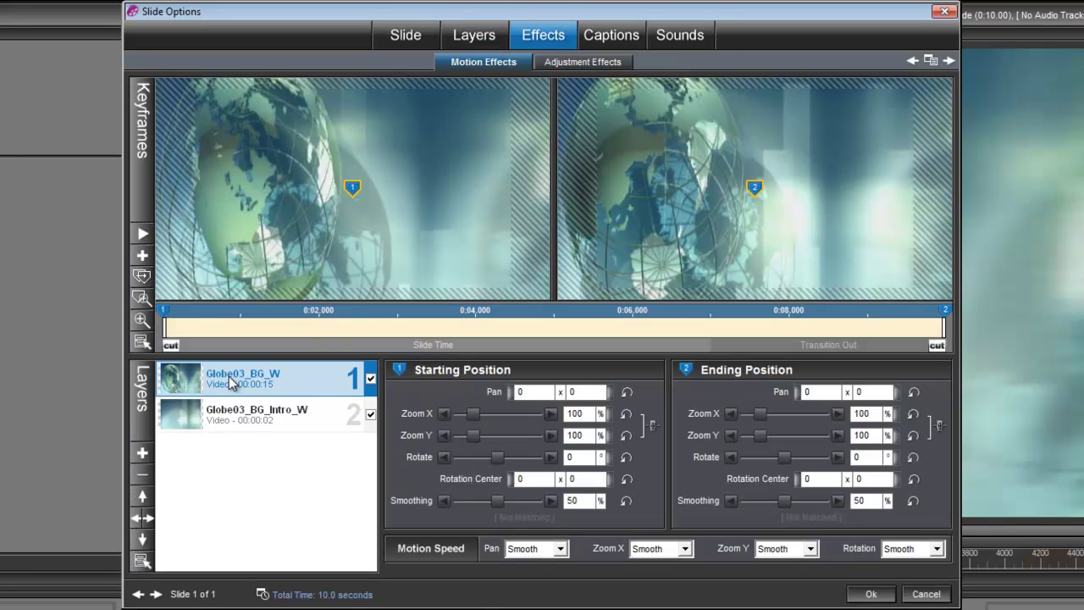
pyautogui.rightClick(166, 315)
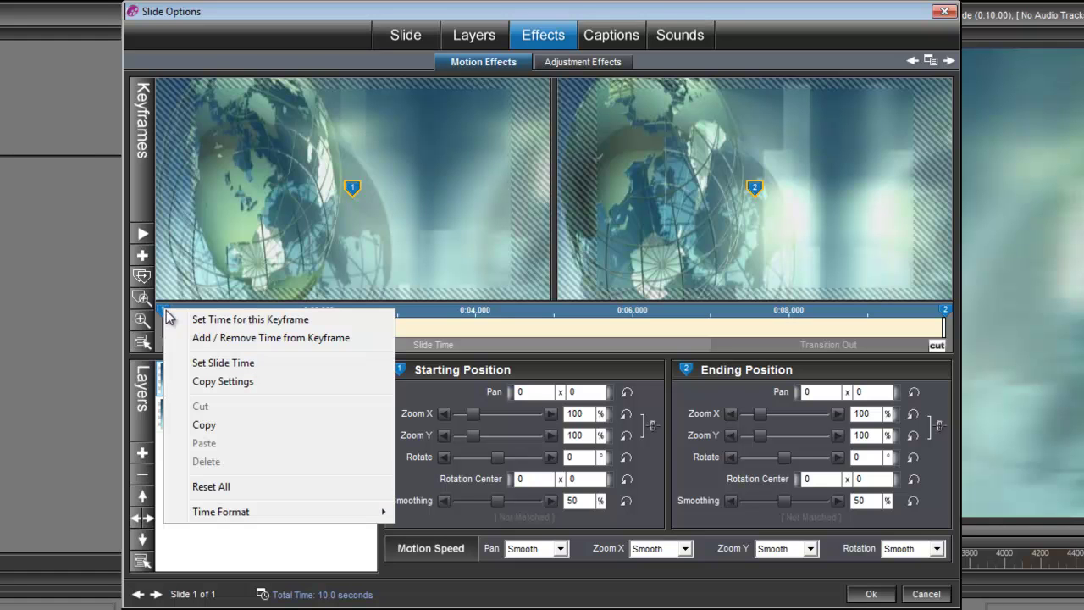
pyautogui.click(230, 322)
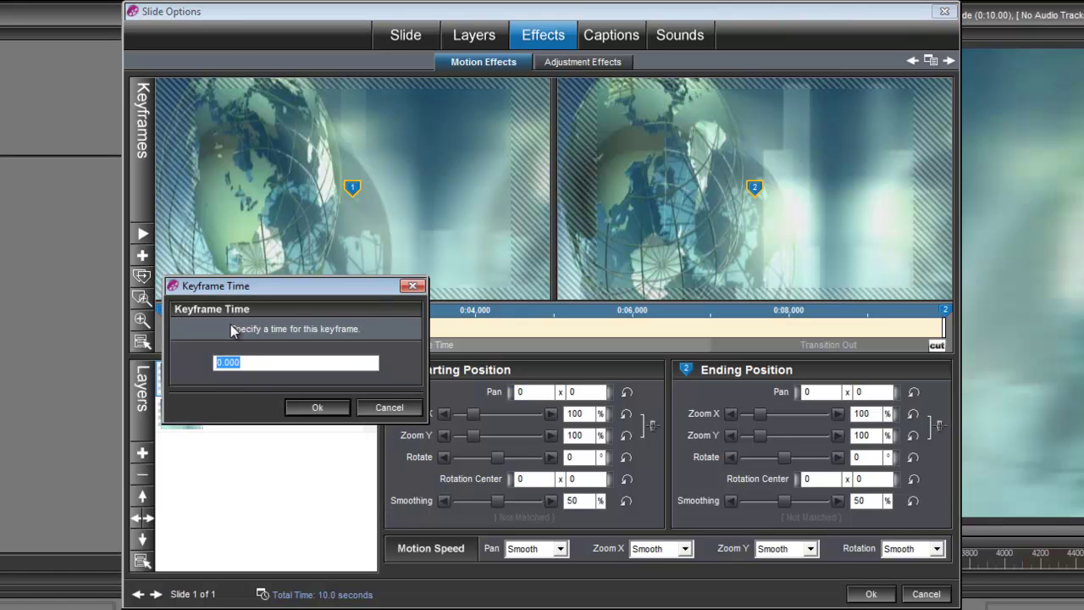
pyautogui.write('2.3')
pyautogui.click(316, 407)
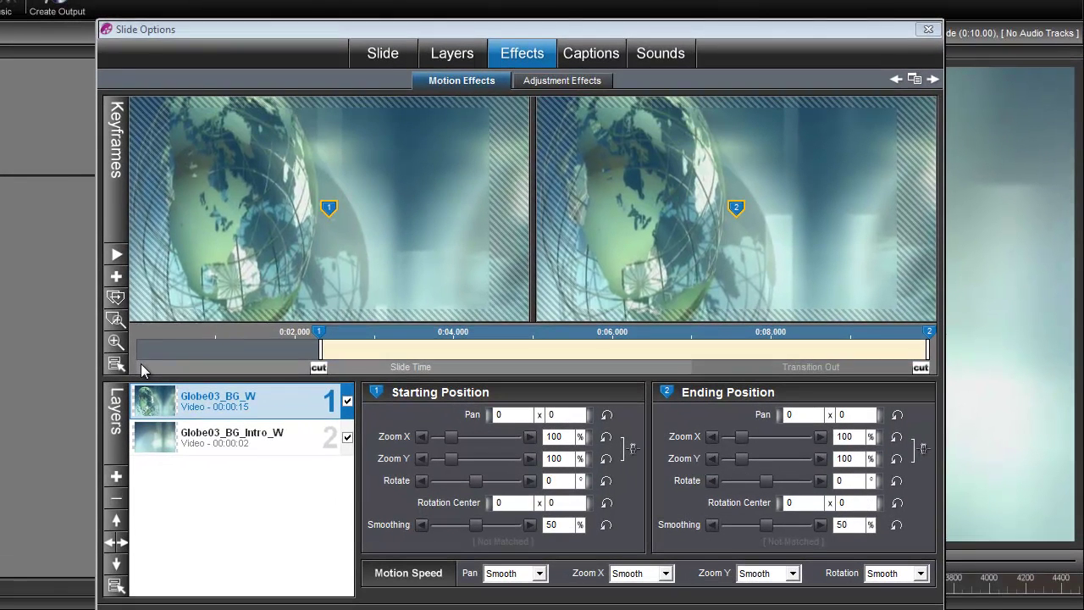
pyautogui.moveTo(142, 370)
pyautogui.mouseDown()
pyautogui.moveTo(262, 386)
pyautogui.moveTo(358, 382)
pyautogui.moveTo(188, 396)
pyautogui.moveTo(379, 388)
pyautogui.moveTo(169, 390)
pyautogui.moveTo(339, 378)
pyautogui.moveTo(316, 382)
pyautogui.mouseUp()
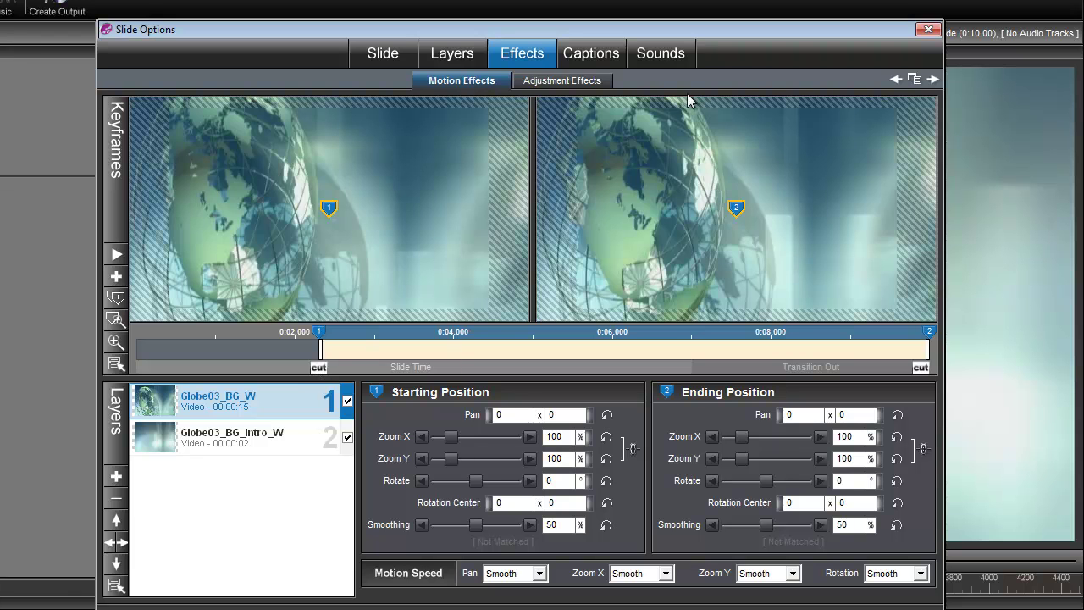
# Step: Create a two-line caption reading 'Breaking' and 'News'
pyautogui.click(595, 54)
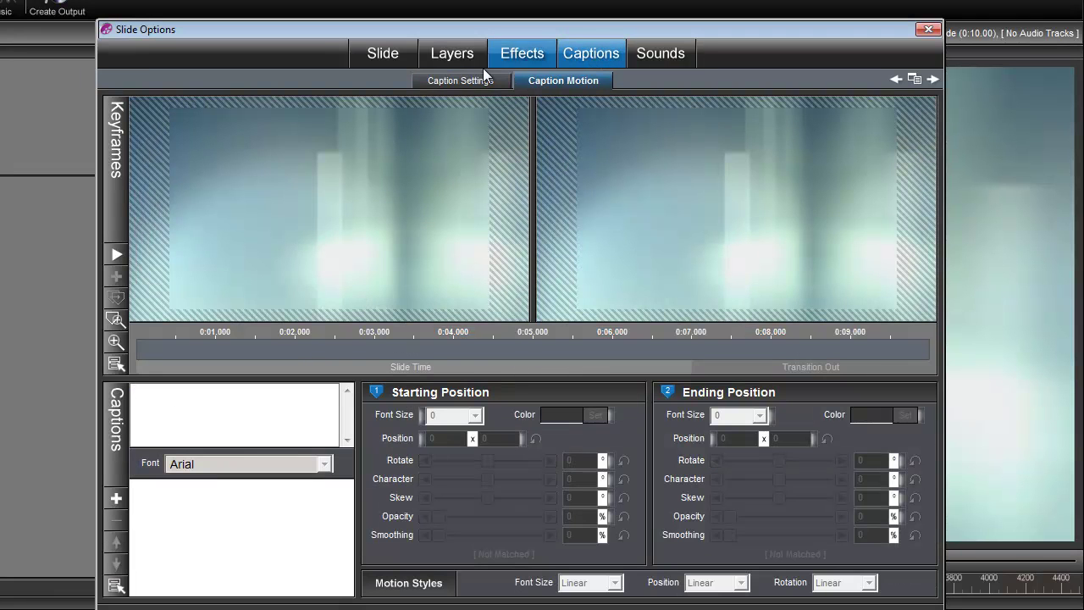
pyautogui.click(461, 81)
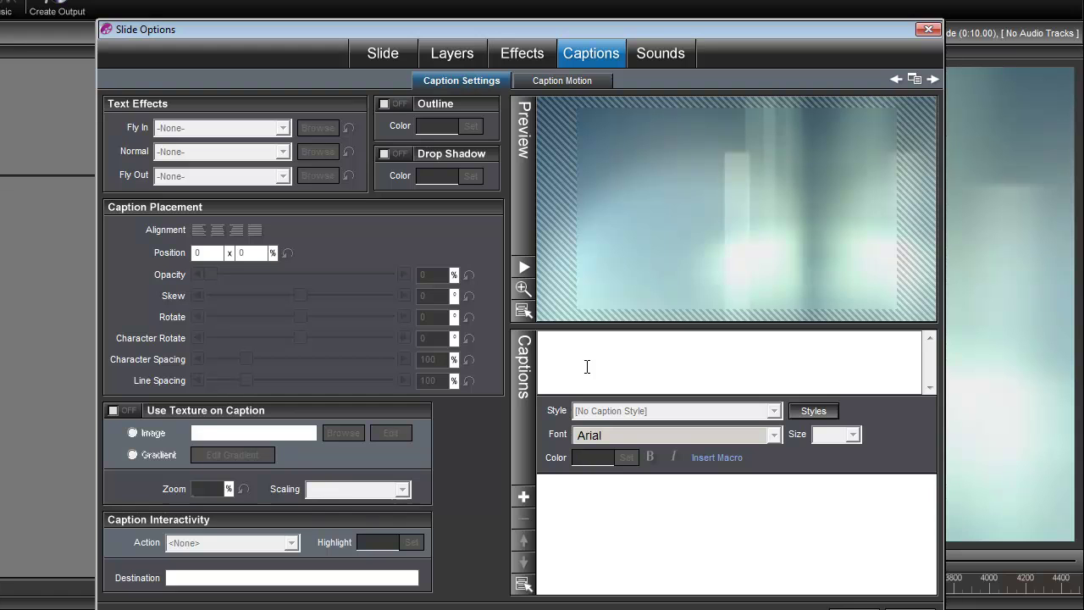
pyautogui.write('Break')
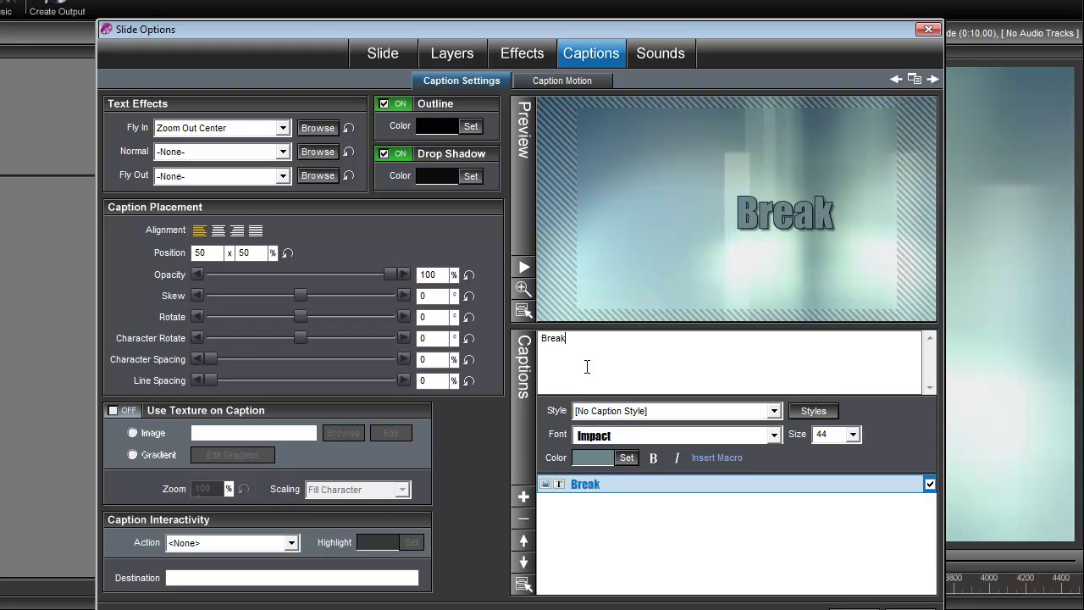
pyautogui.write('ing')
pyautogui.press('Return')
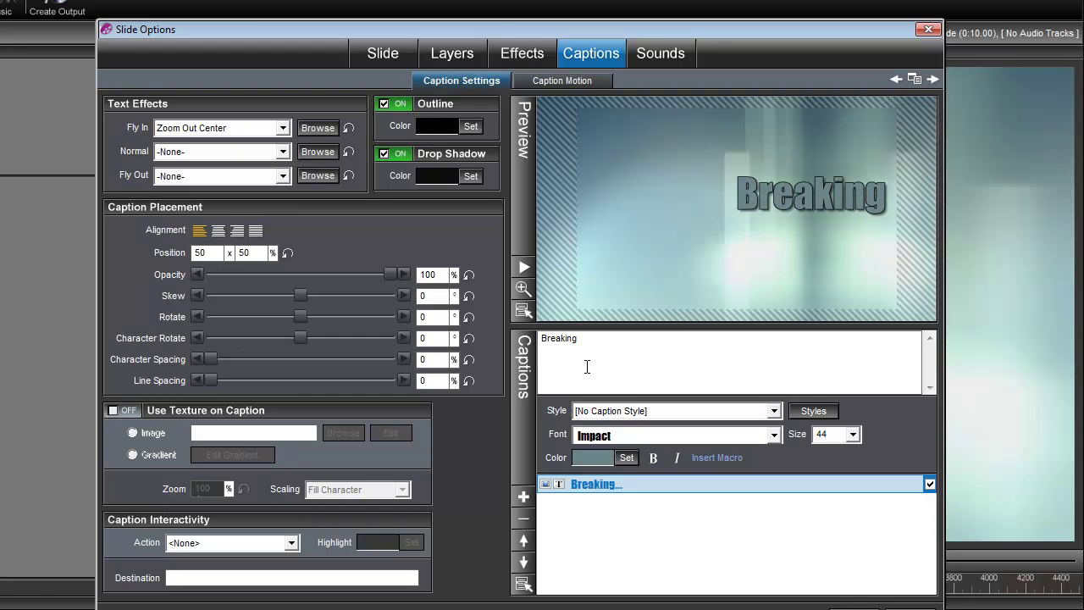
pyautogui.write('News')
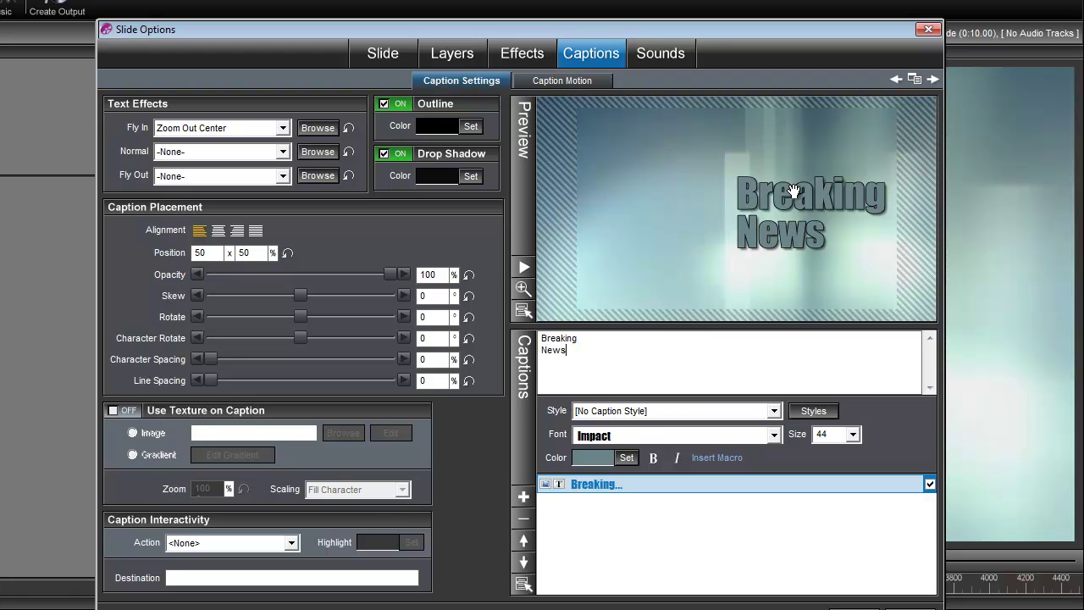
# Step: Move the caption slightly lower and right, and tint it blue-grey
pyautogui.moveTo(794, 196); pyautogui.dragTo(798, 227)
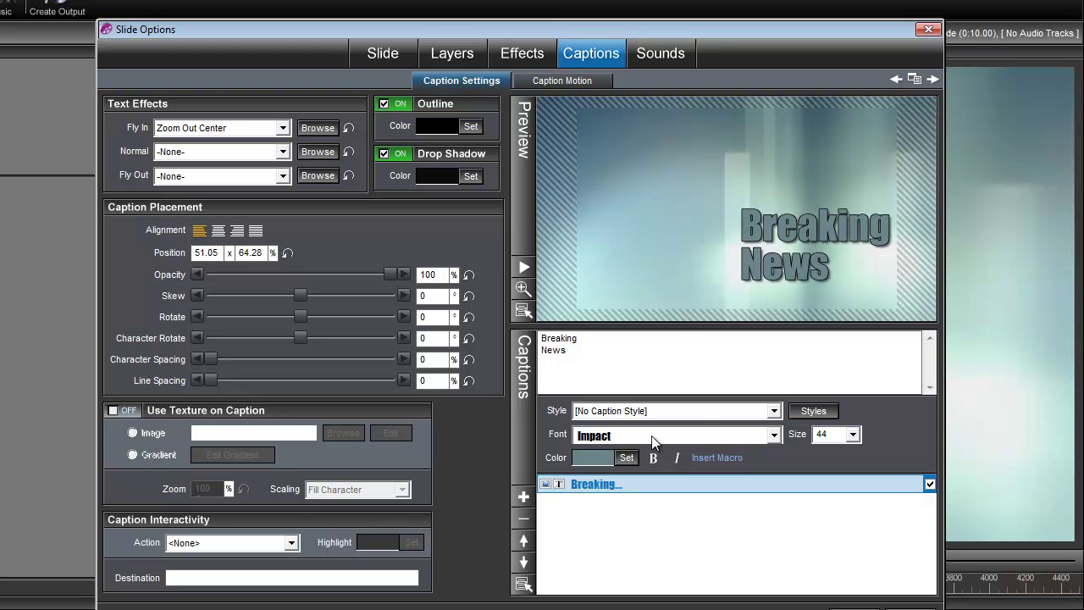
pyautogui.click(627, 458)
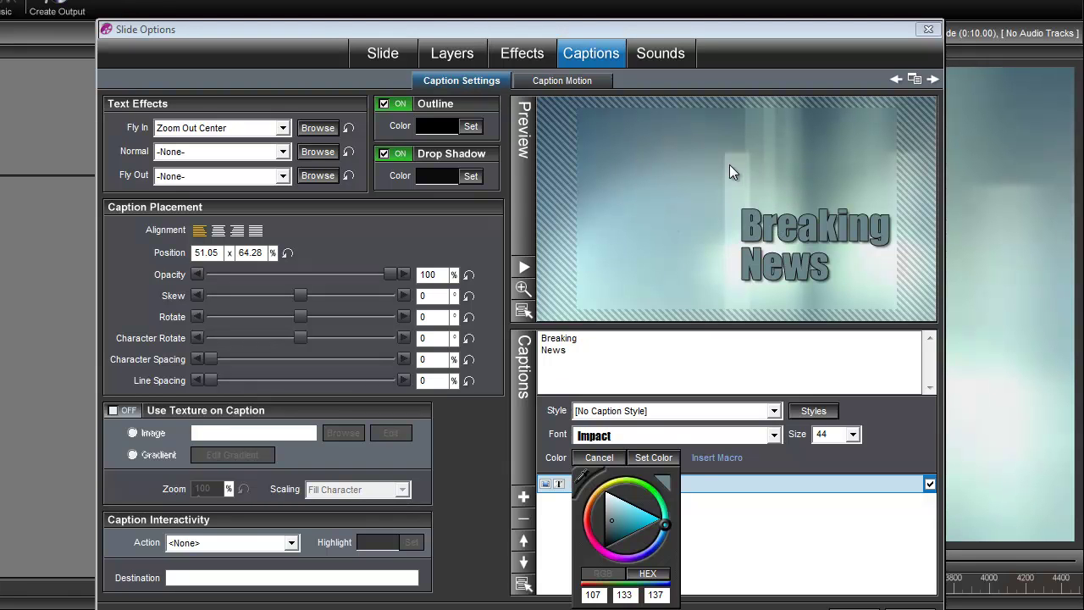
pyautogui.click(660, 458)
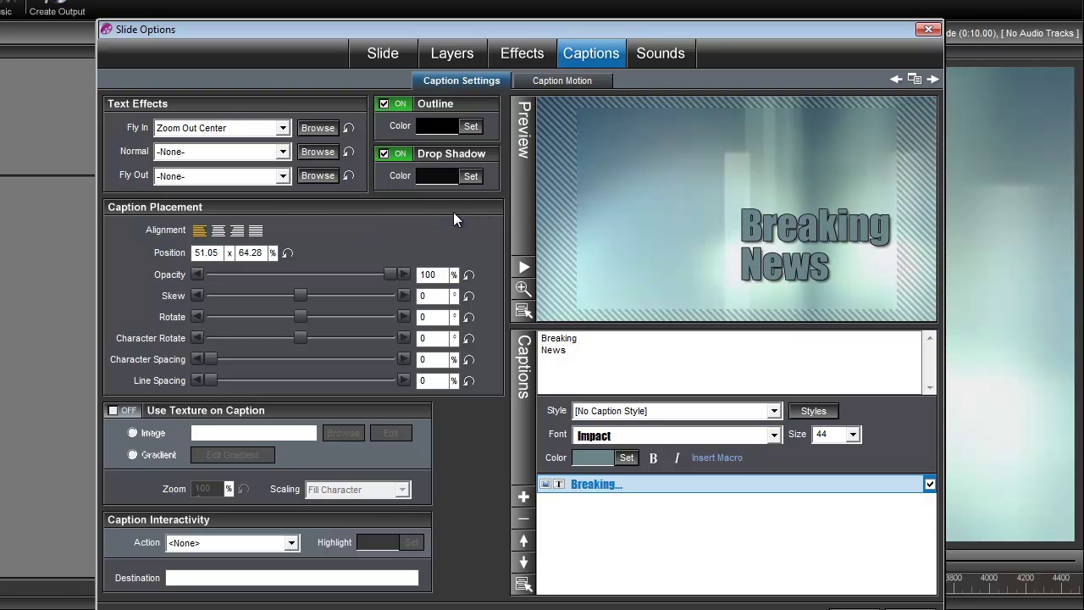
# Step: Move the caption's first motion keyframe to 3 seconds
pyautogui.click(559, 79)
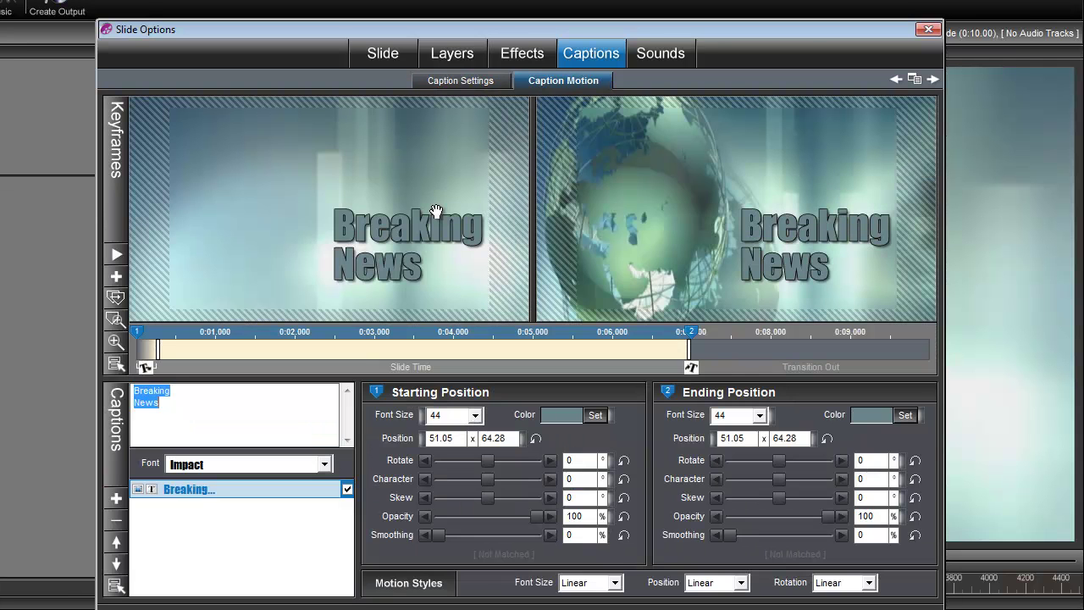
pyautogui.rightClick(138, 336)
pyautogui.click(186, 346)
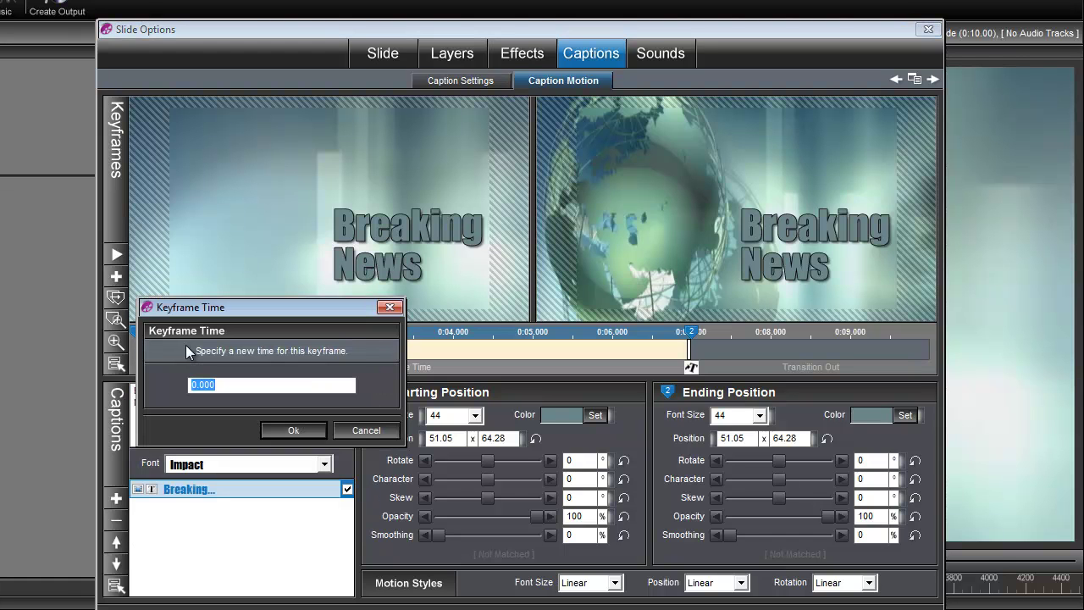
pyautogui.write('3')
pyautogui.press('Return')
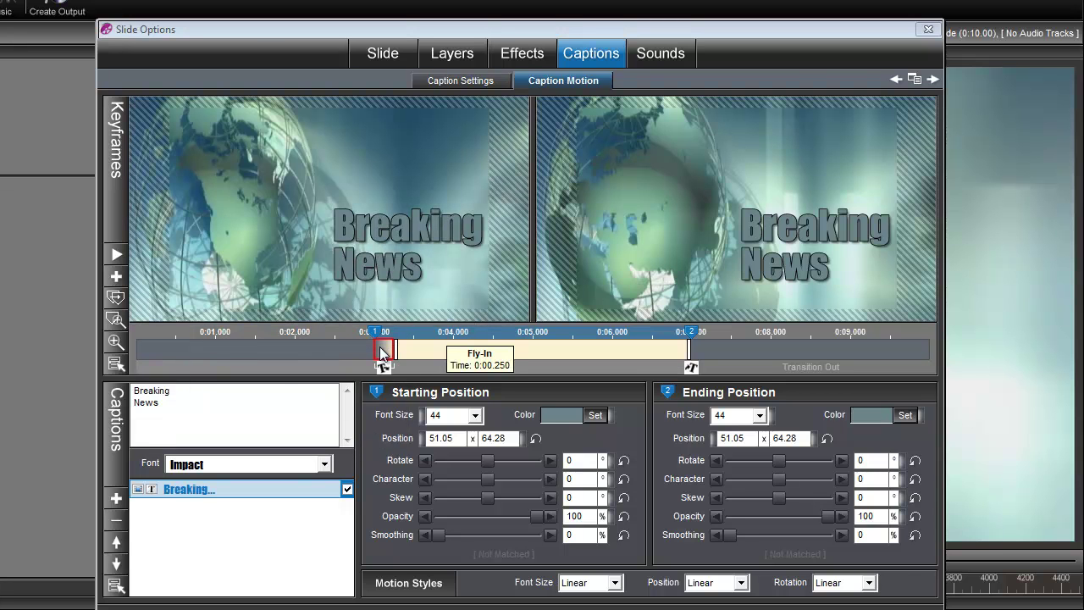
# Step: Change the caption's fly-in effect duration to 0.5 seconds
pyautogui.rightClick(382, 354)
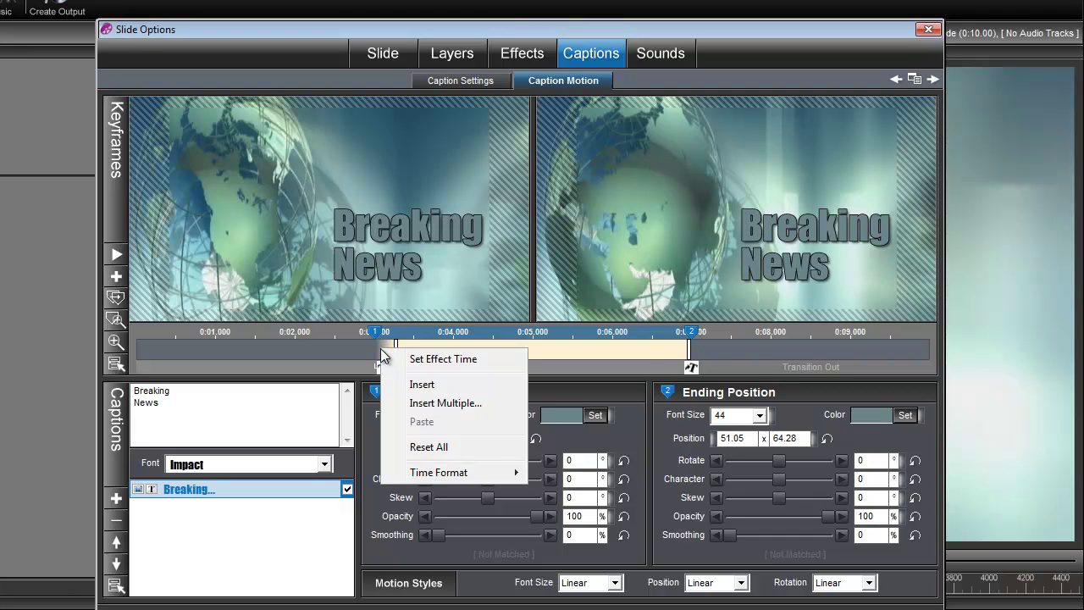
pyautogui.click(430, 361)
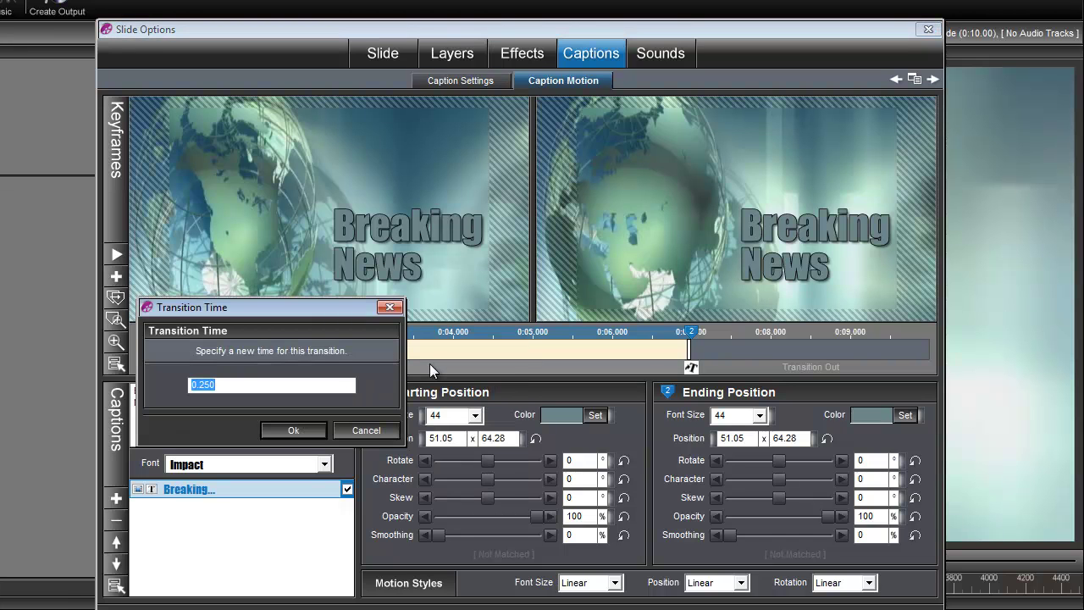
pyautogui.press('BackSpace')
pyautogui.press('Return')
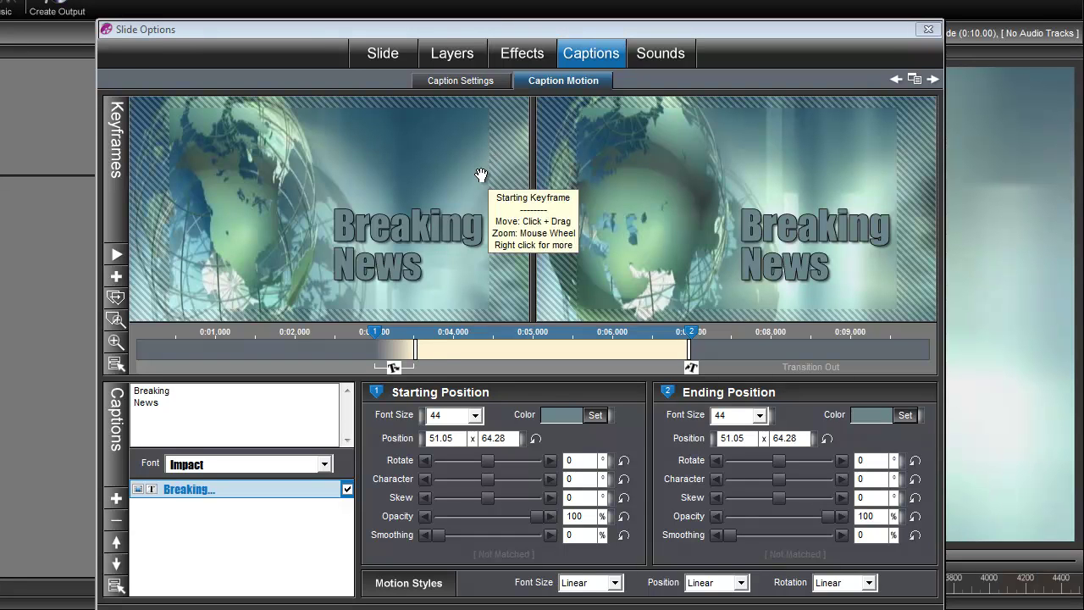
# Step: Load Late_Breaking_En_M110601.mp3 from disk as the slide's sound
pyautogui.click(660, 54)
pyautogui.click(886, 324)
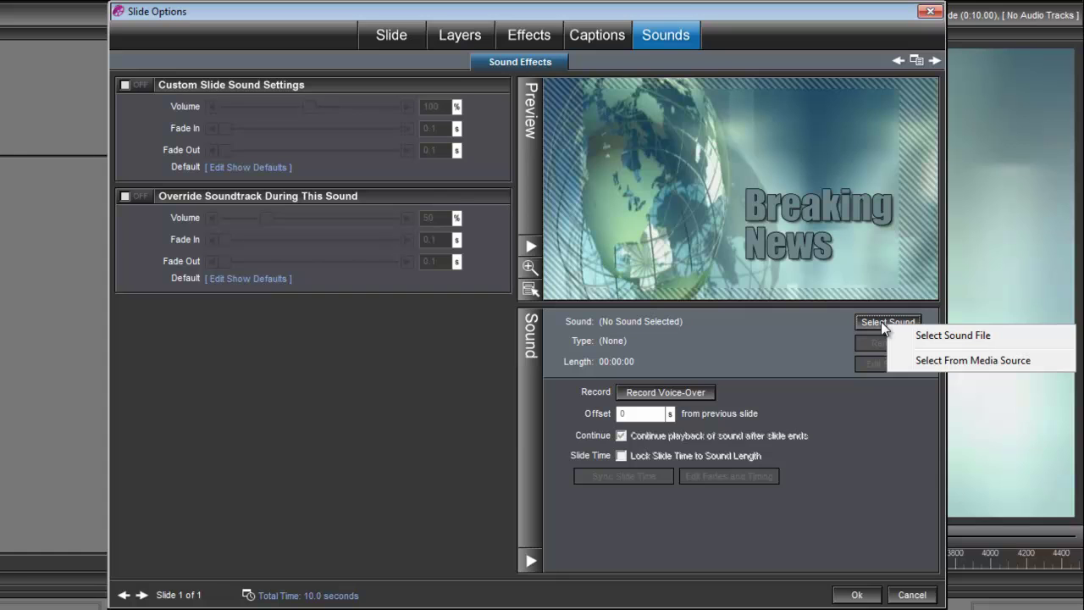
pyautogui.click(923, 341)
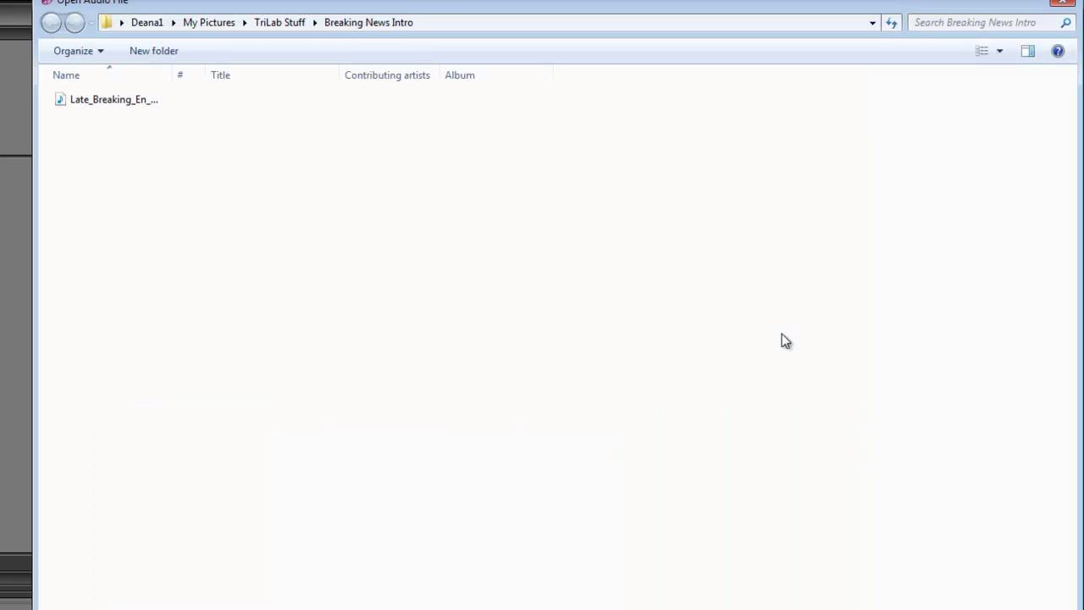
pyautogui.click(105, 103)
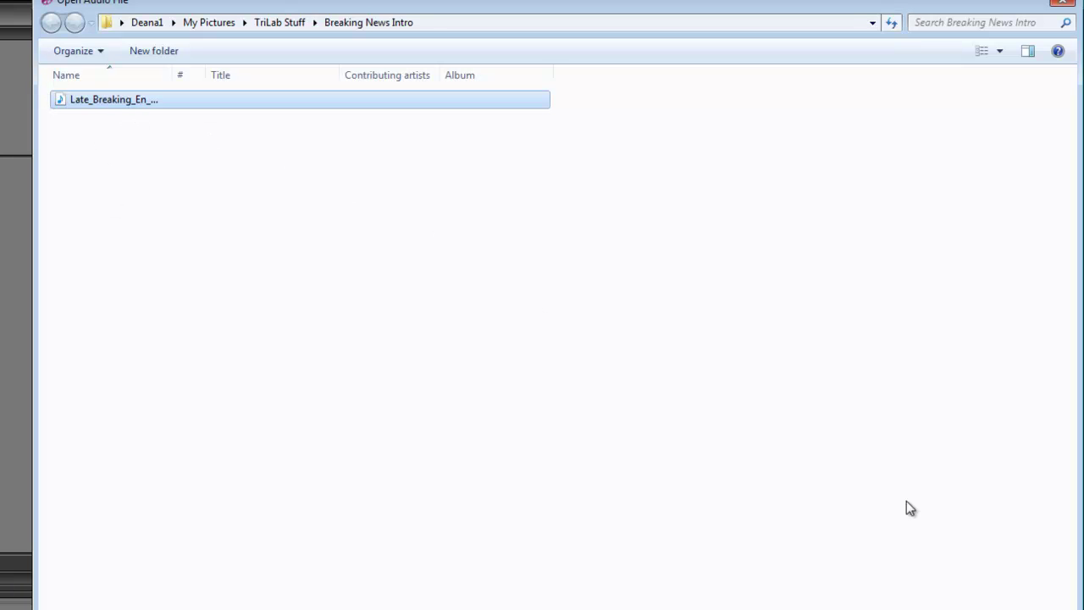
pyautogui.press('Return')
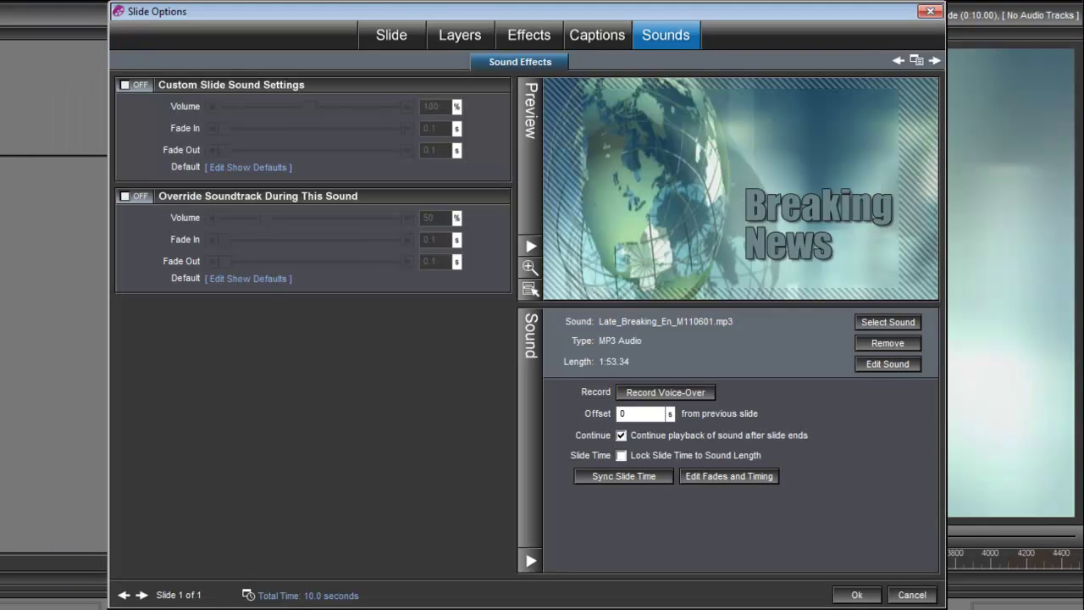